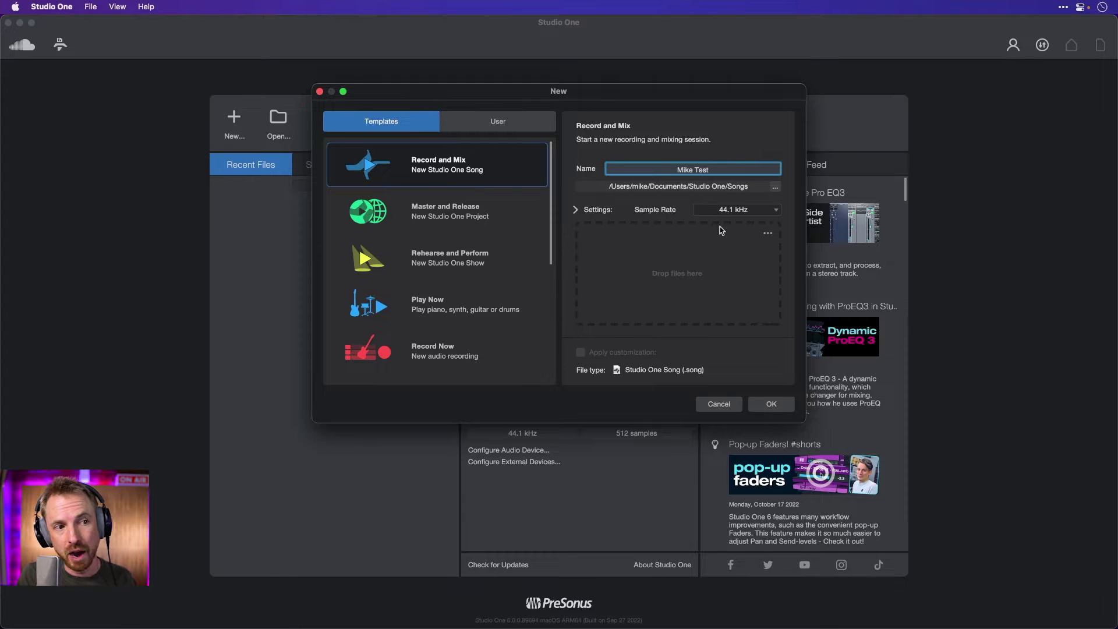
Create the new song 'Mike Test' from the Record and Mix template
left_click(761, 404)
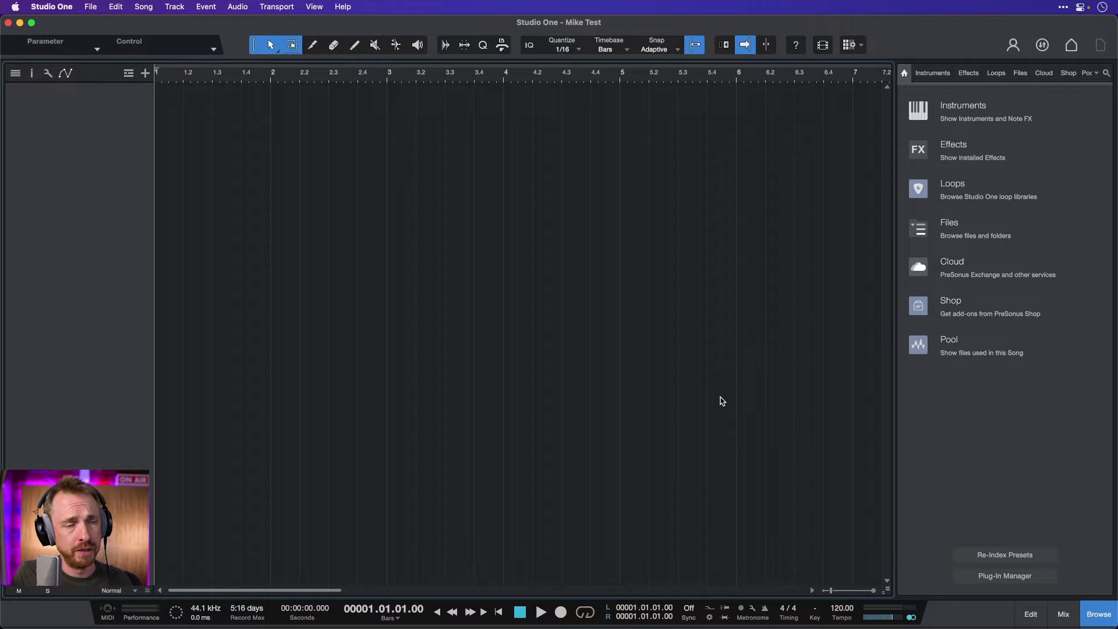
Add one mono audio track named 'Mike VO' using the Add Tracks dialog (T)
left_click(175, 6)
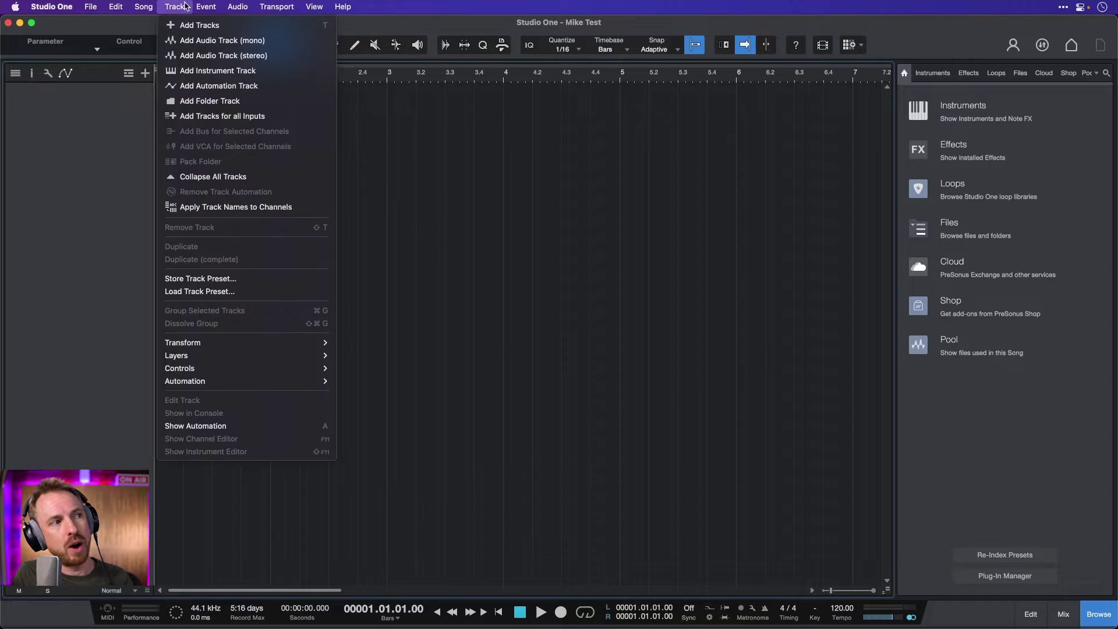
left_click(394, 127)
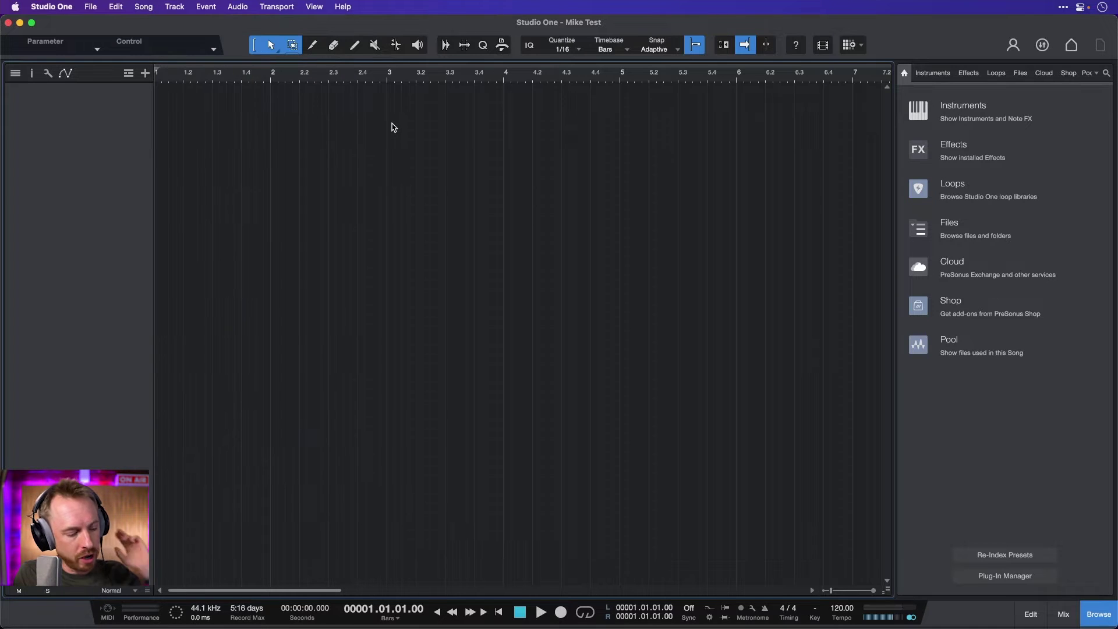
key("t")
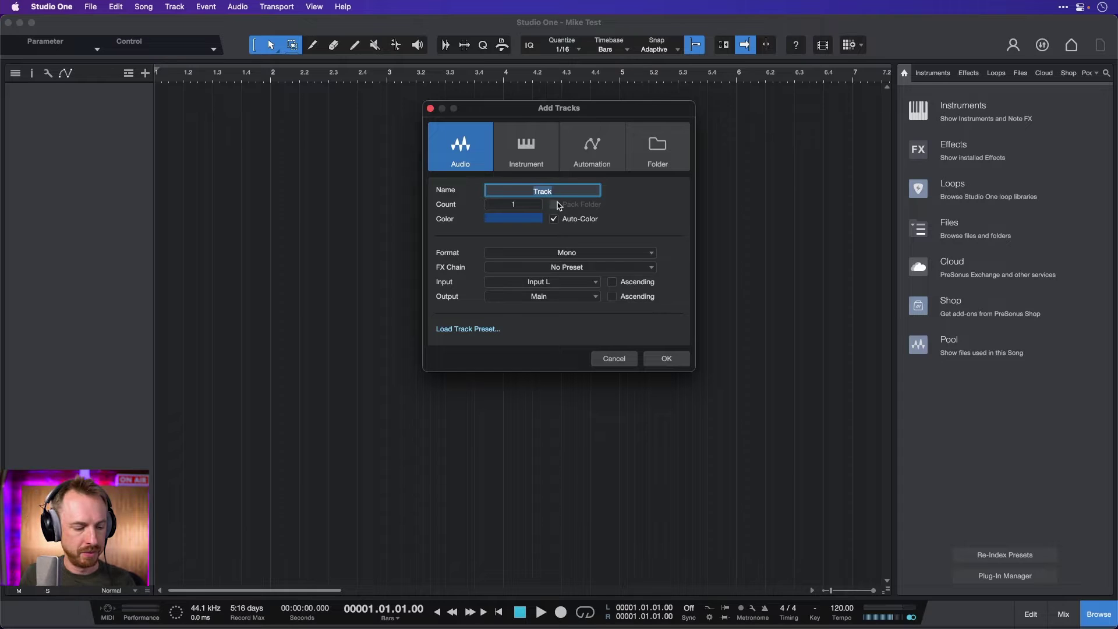
type("Mike VO")
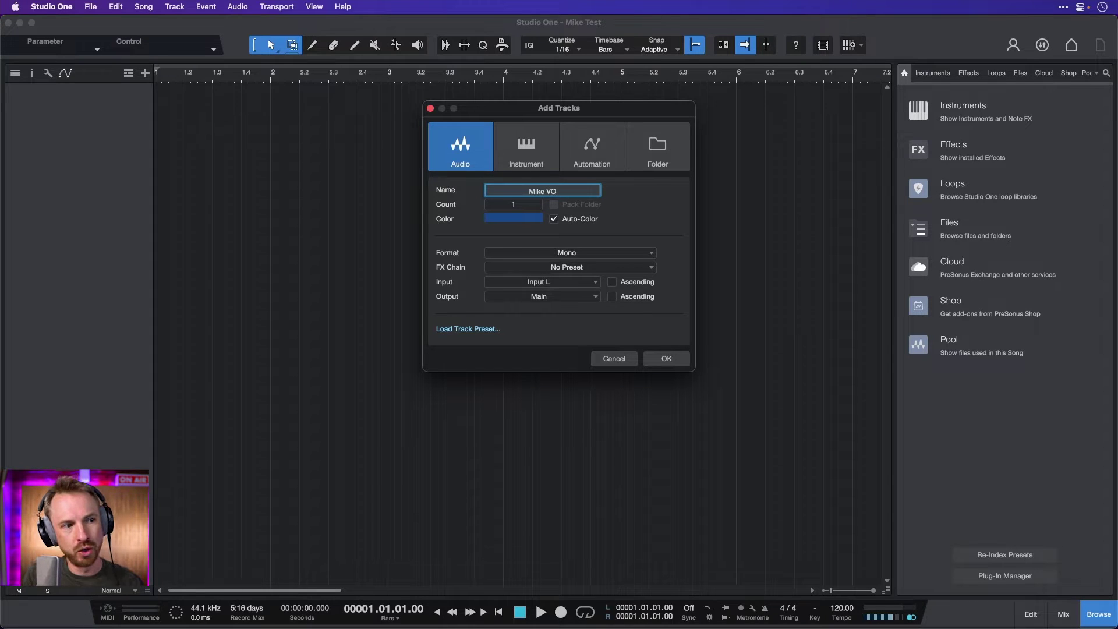
left_click(666, 360)
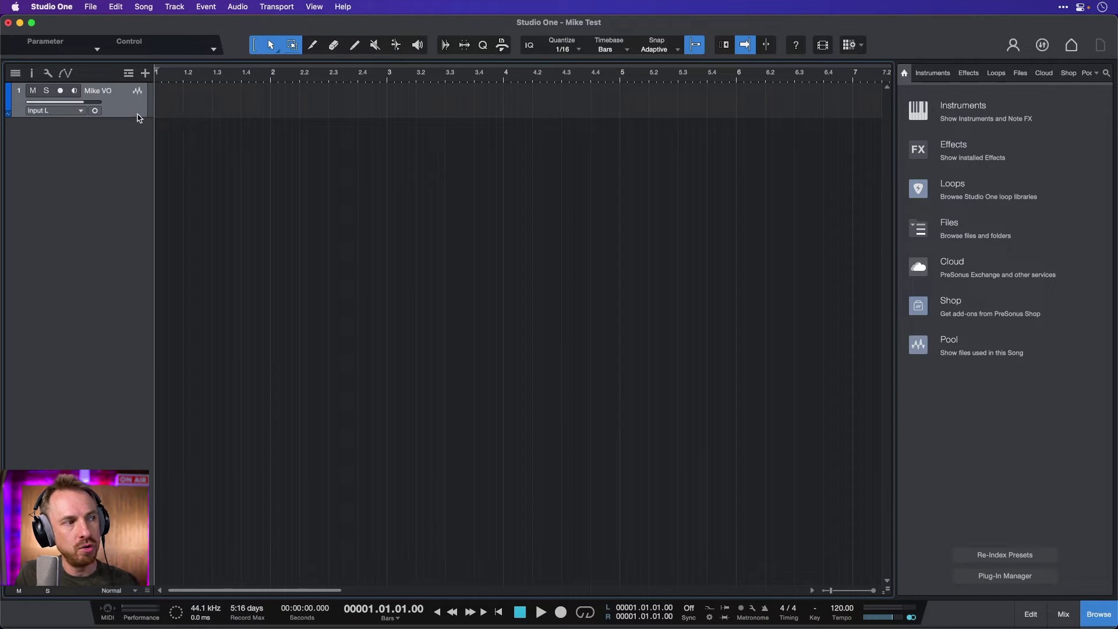
Arm Mike VO with input monitoring off and record a roughly 8-second voice-over take
left_click(61, 92)
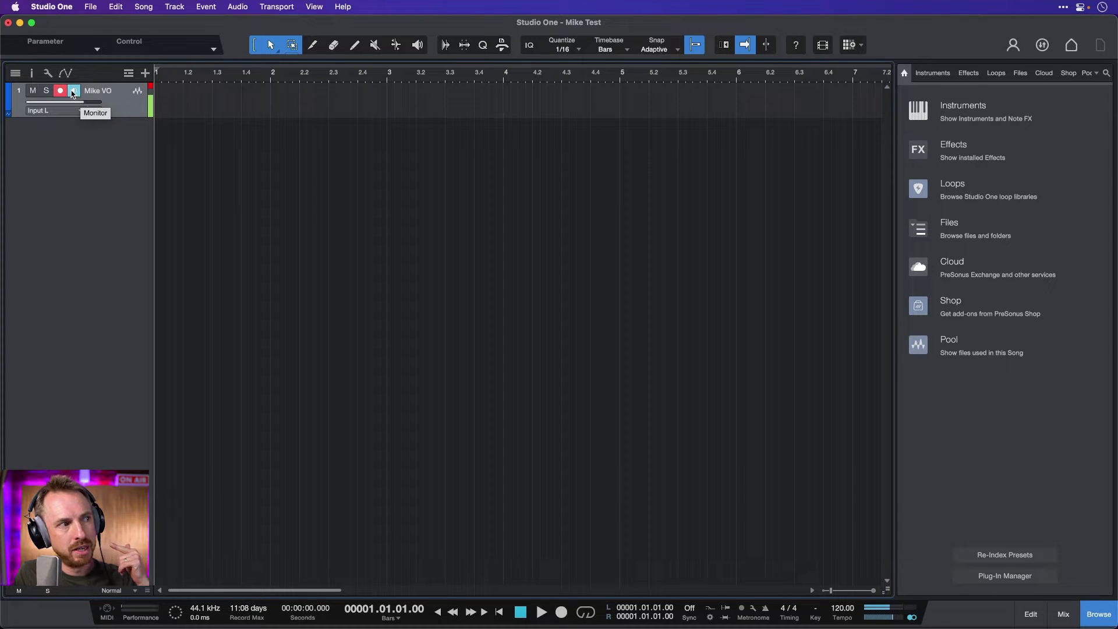
left_click(74, 92)
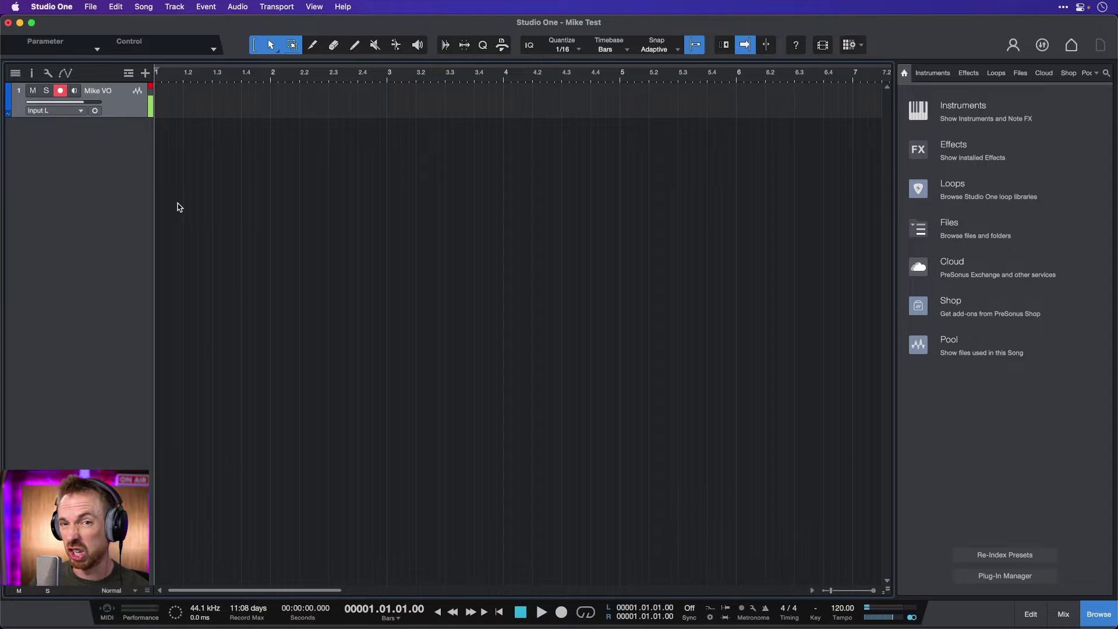
left_click(561, 614)
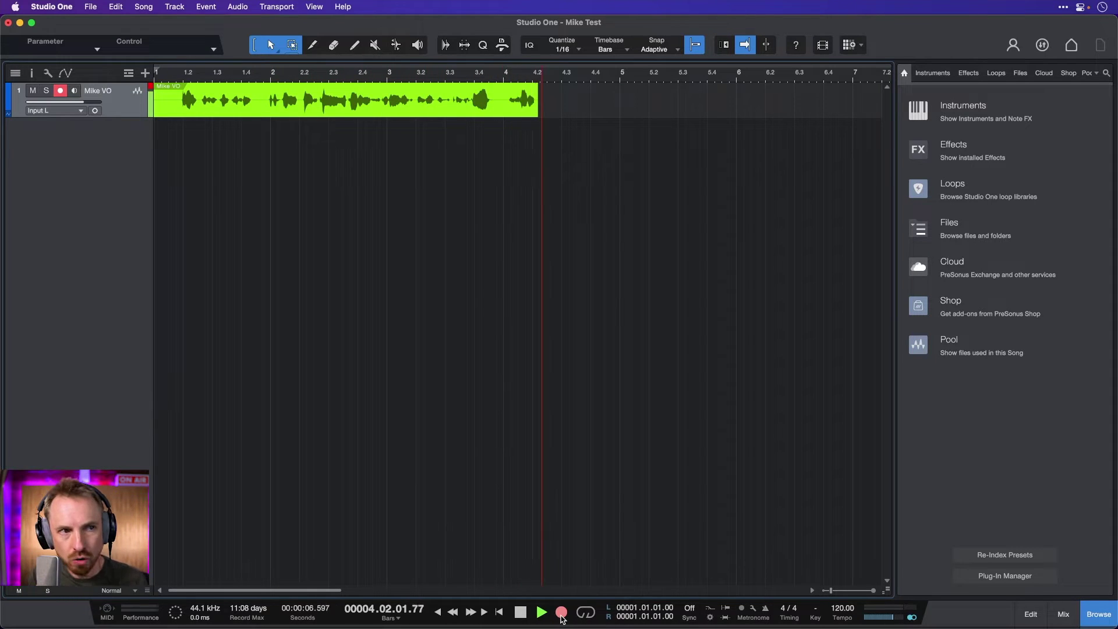
key("space")
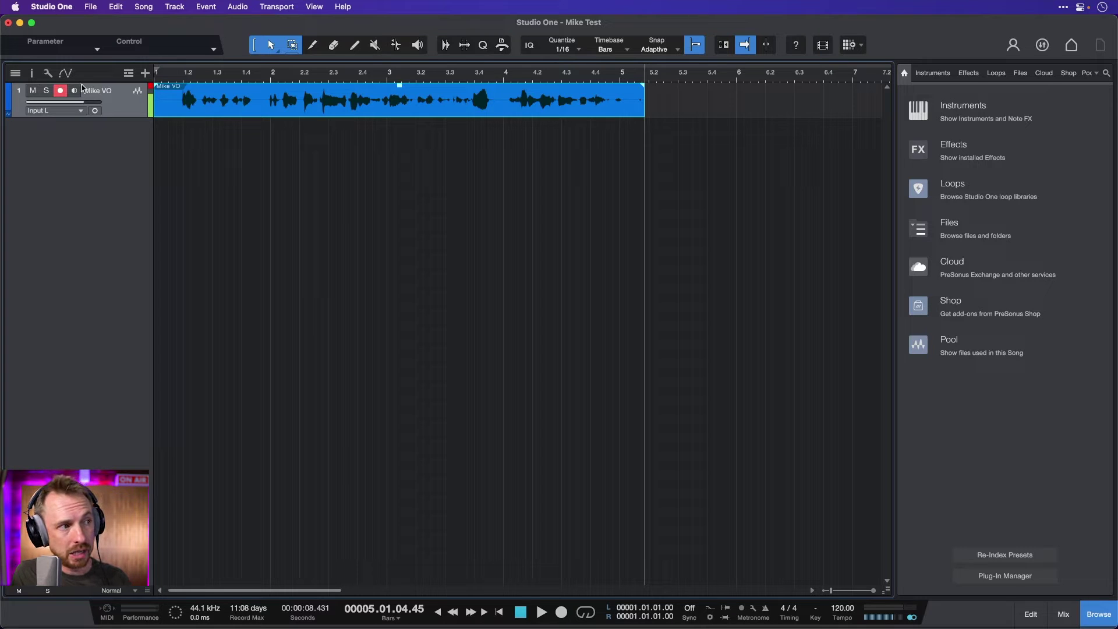
left_click(62, 91)
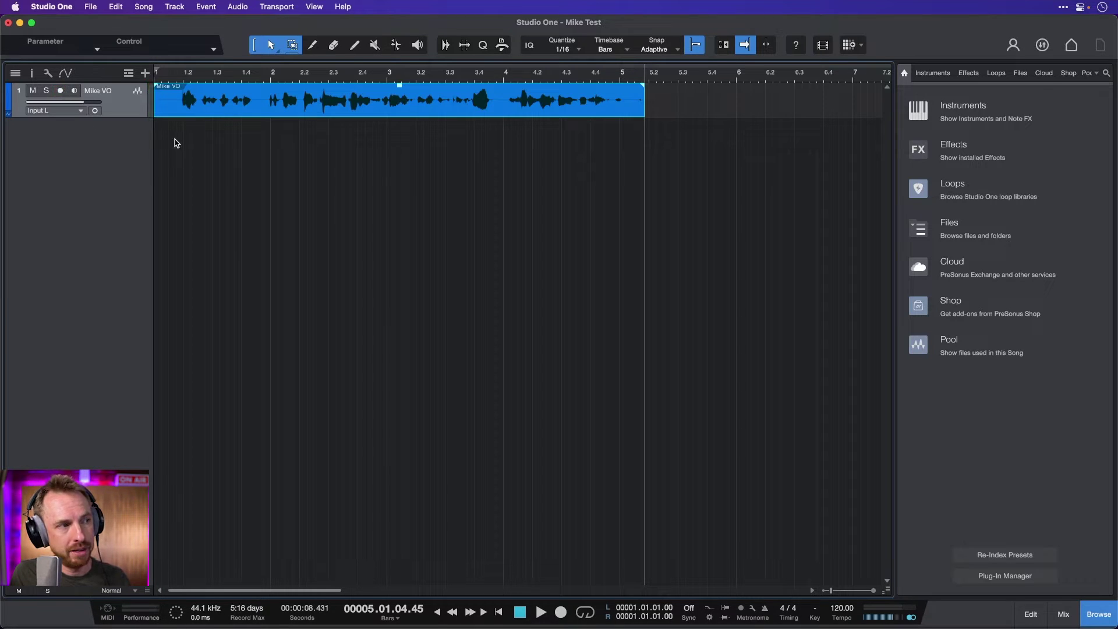
left_click(541, 614)
left_click(522, 613)
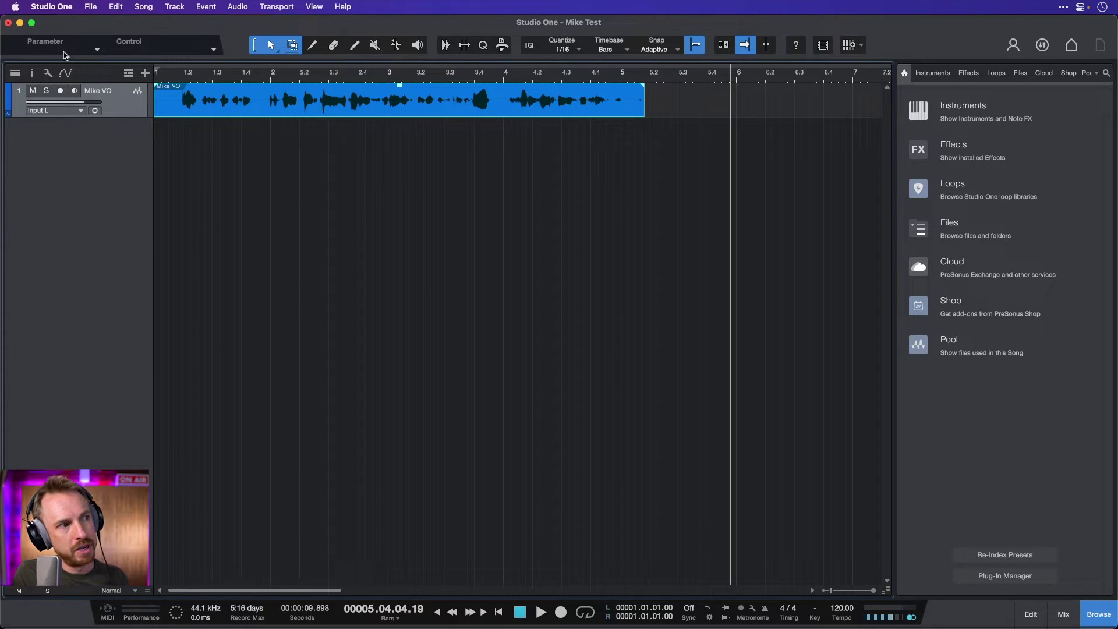
left_click(157, 78)
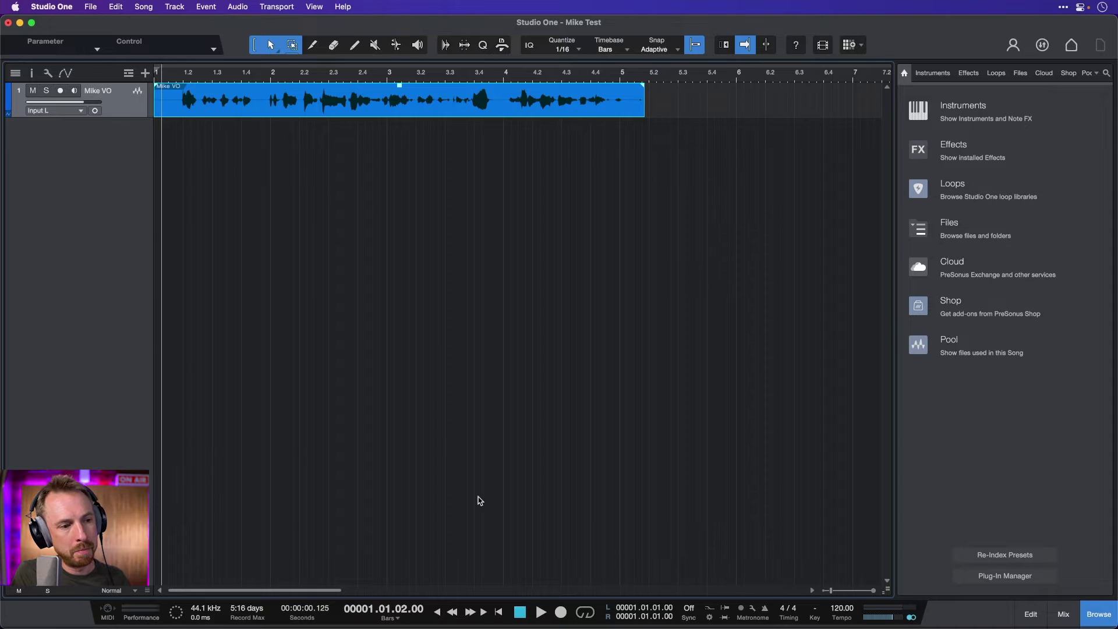
left_click(541, 616)
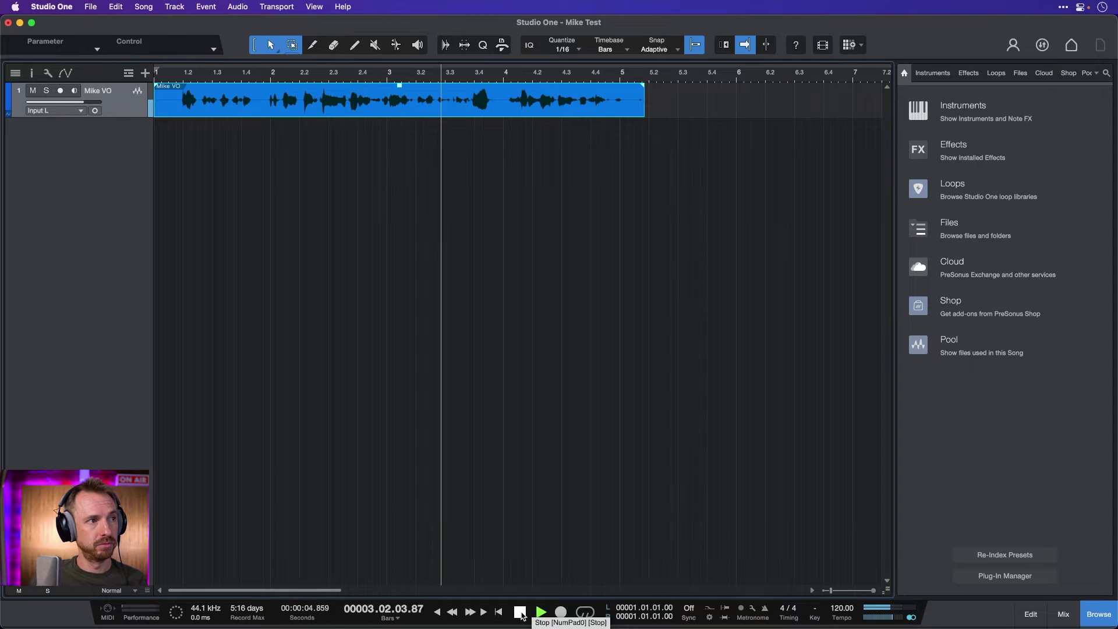
left_click(523, 612)
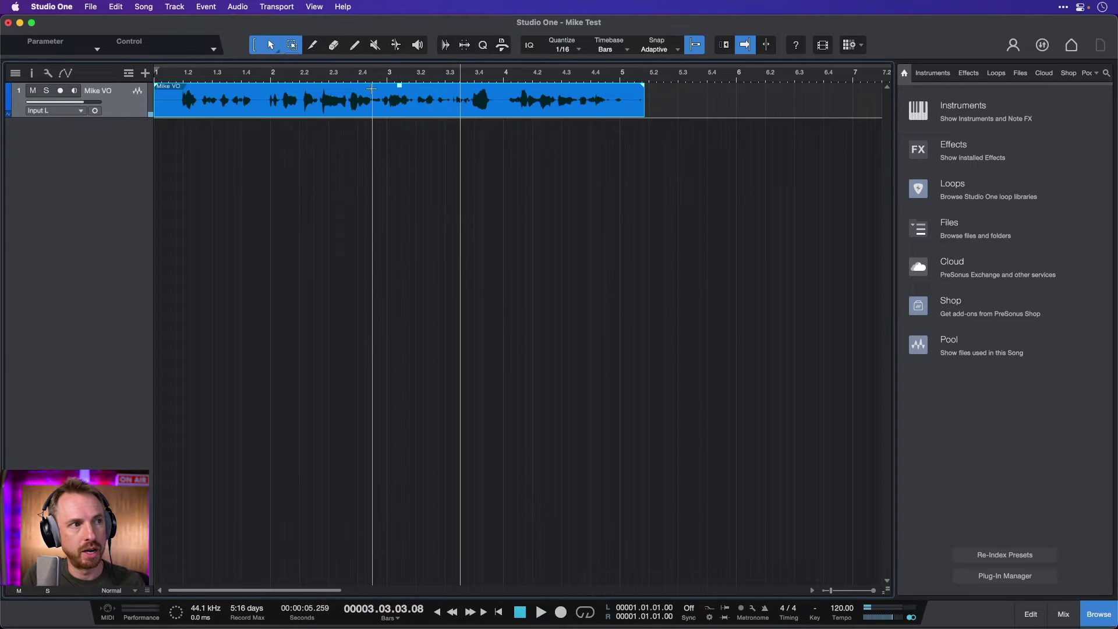
Move the Mike VO clip slightly later in time
left_click_drag(369, 89, 499, 99)
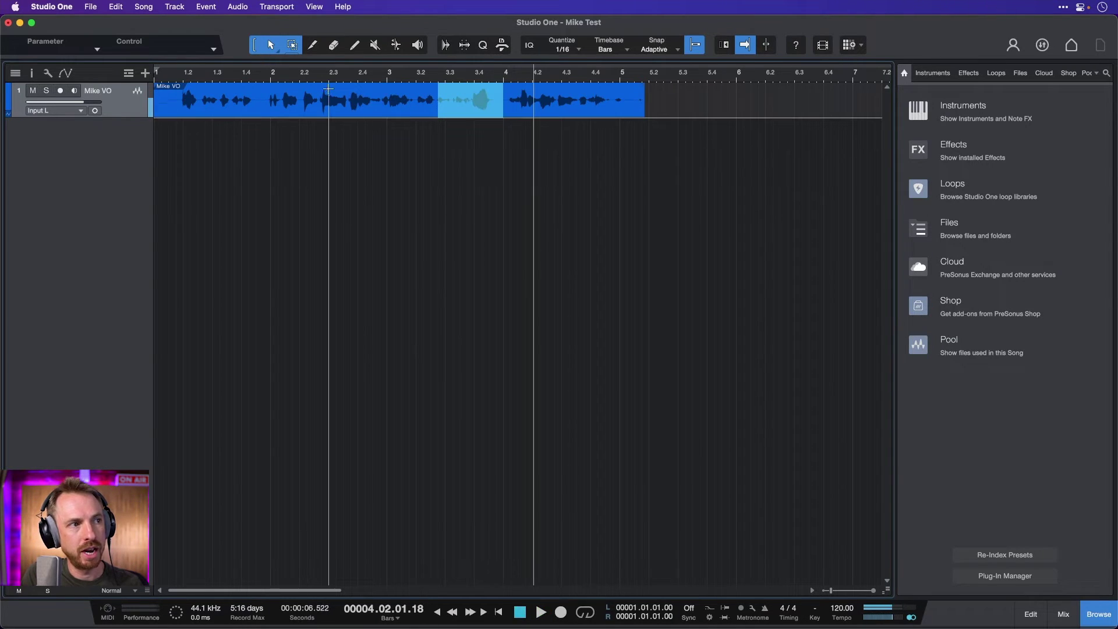
left_click_drag(329, 89, 402, 101)
mouse_move(236, 105)
left_mouse_down()
mouse_move(297, 112)
mouse_move(276, 112)
mouse_move(321, 101)
mouse_move(262, 112)
mouse_move(383, 121)
mouse_move(232, 100)
left_mouse_up()
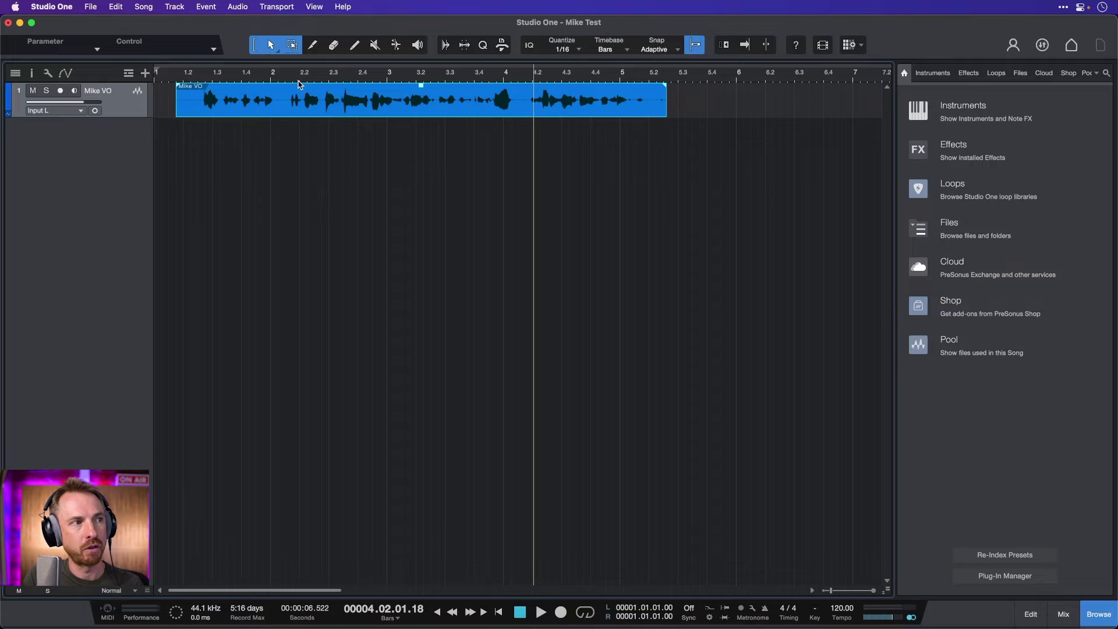
Switch the ruler to Seconds and trim both ends of Mike VO, ending near 8.5 s
right_click(305, 83)
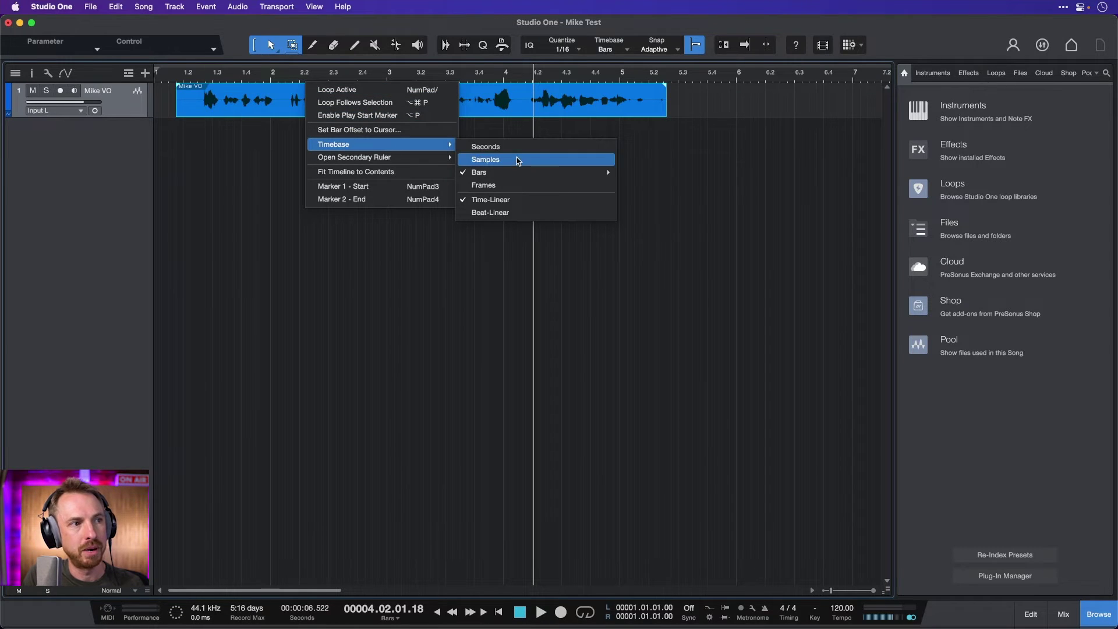
left_click(511, 147)
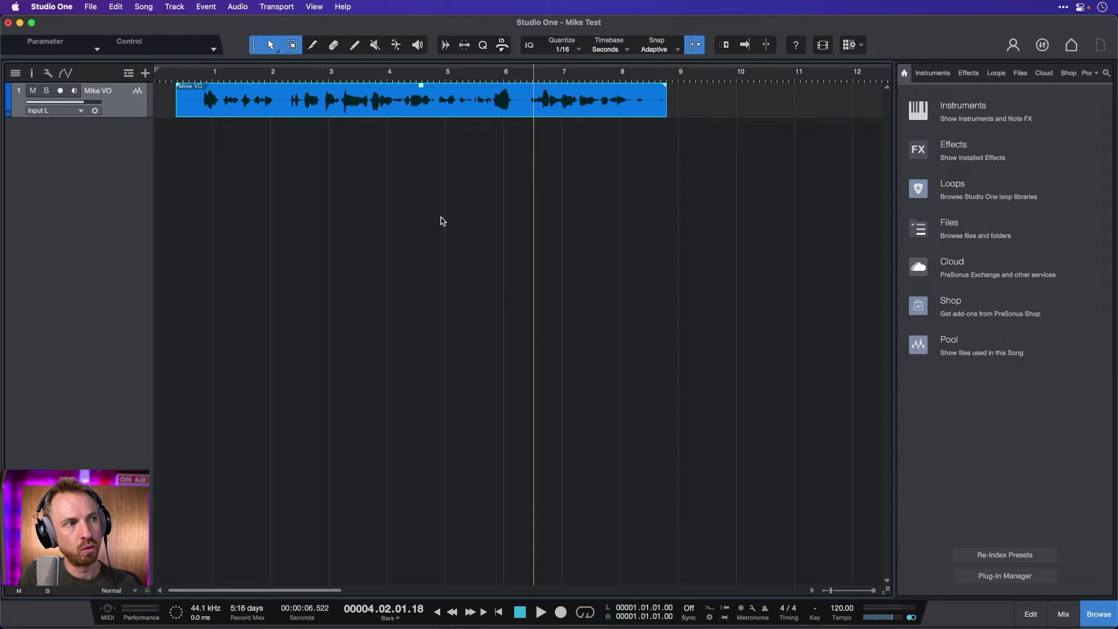
left_click_drag(172, 103, 198, 103)
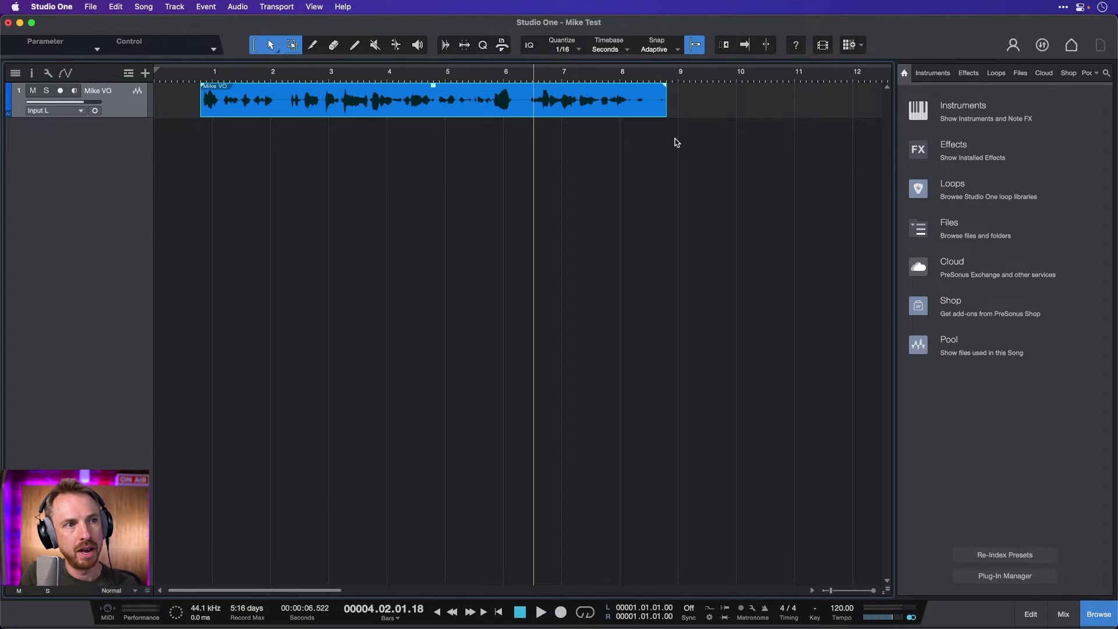
left_click_drag(663, 101, 648, 103)
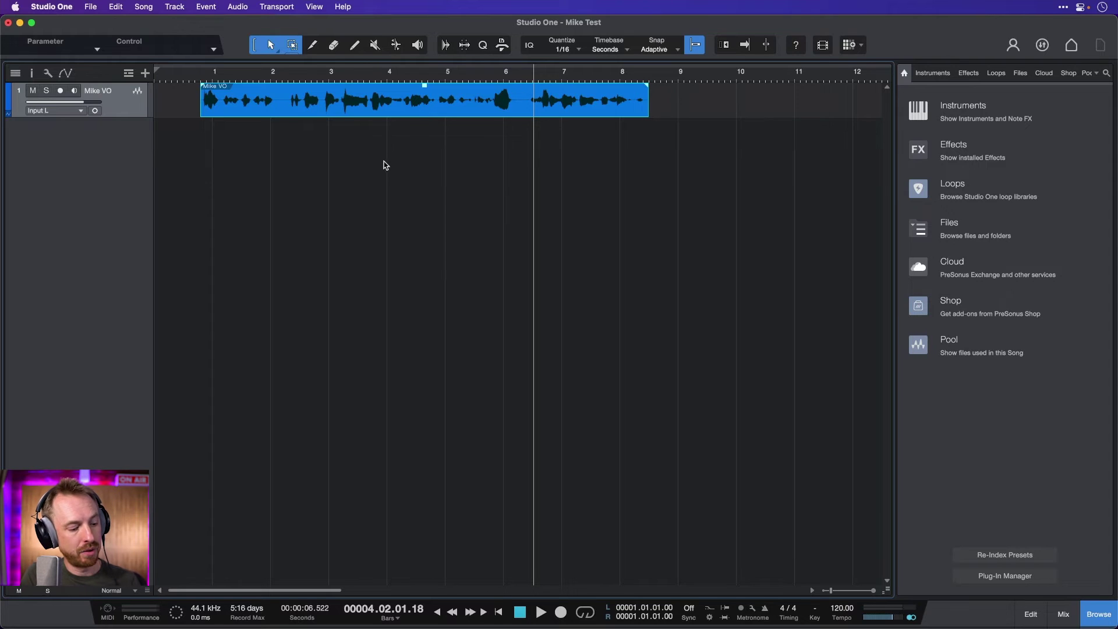
Add a second audio track named 'Mike Guest'
key("t")
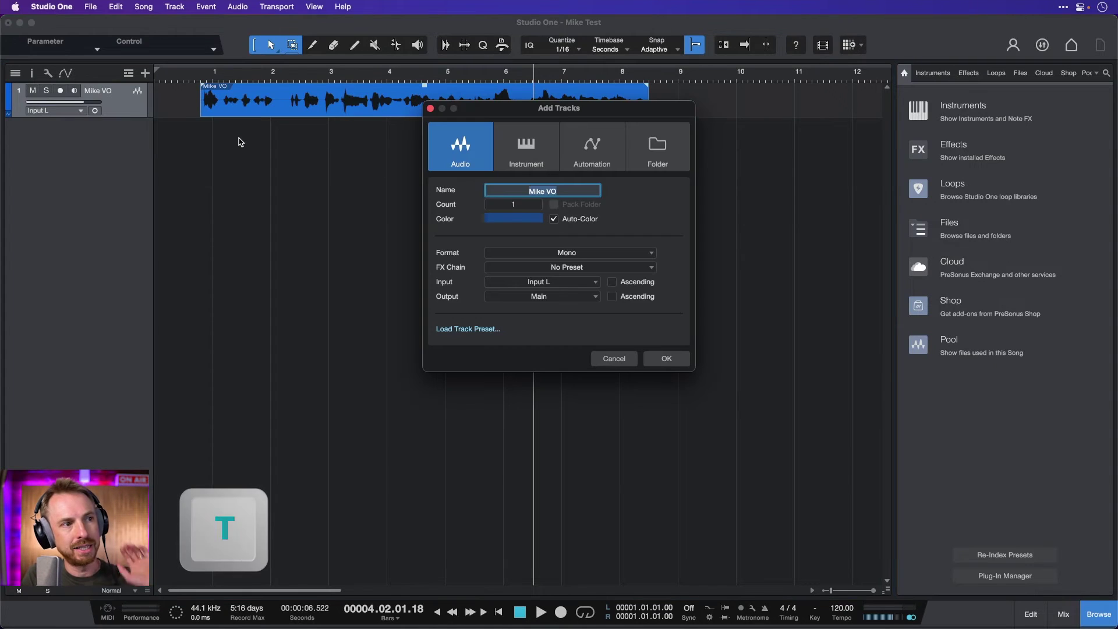
type("Mike Guest")
key("Return")
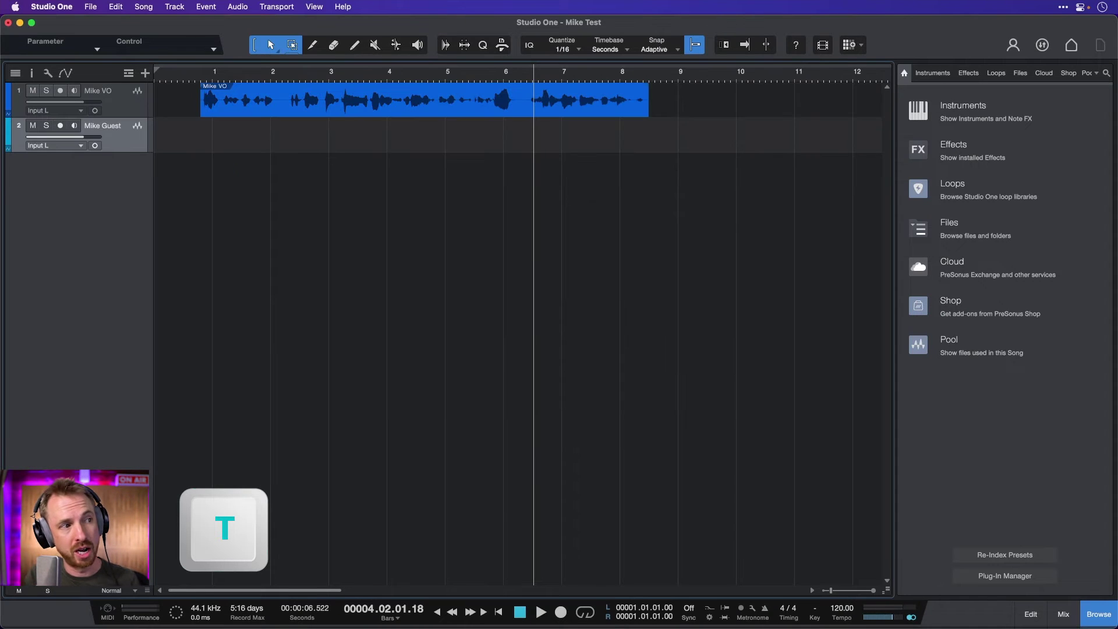
Record a Mike Guest take from bar 8.5, monitoring off, ending near 11.6 seconds
left_click(655, 73)
left_click(540, 611)
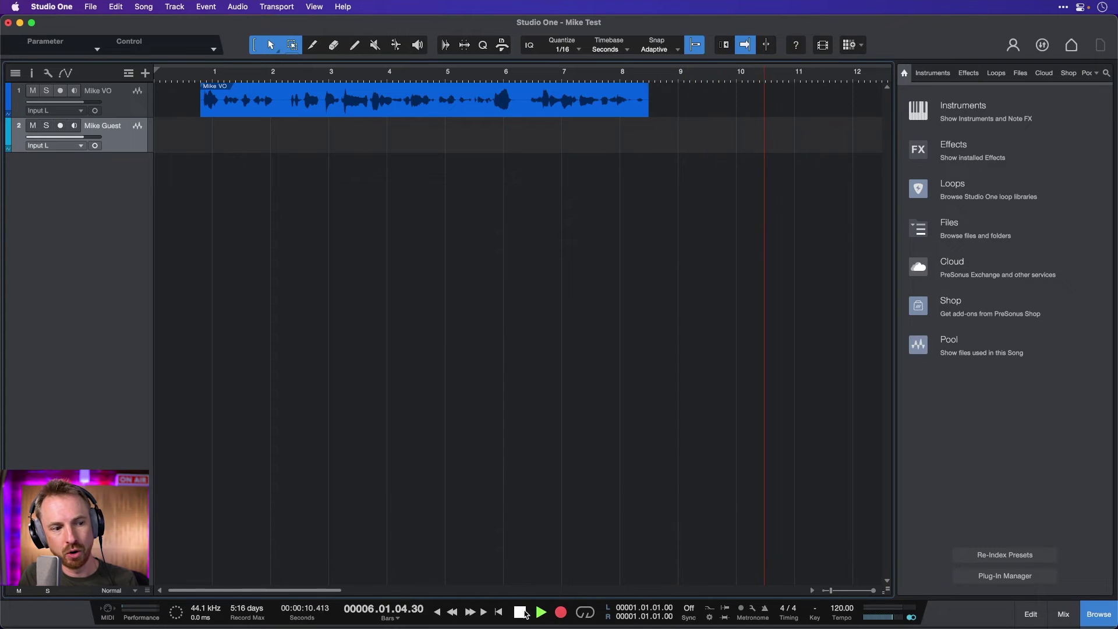
key("space")
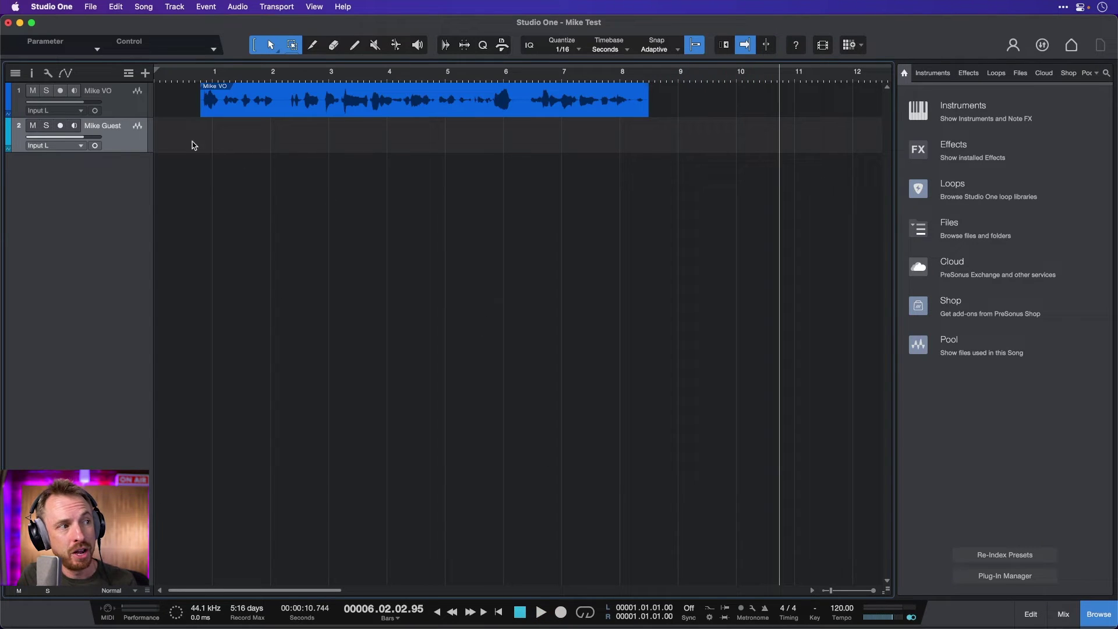
left_click(61, 125)
left_click(74, 126)
left_click(649, 77)
left_click(562, 610)
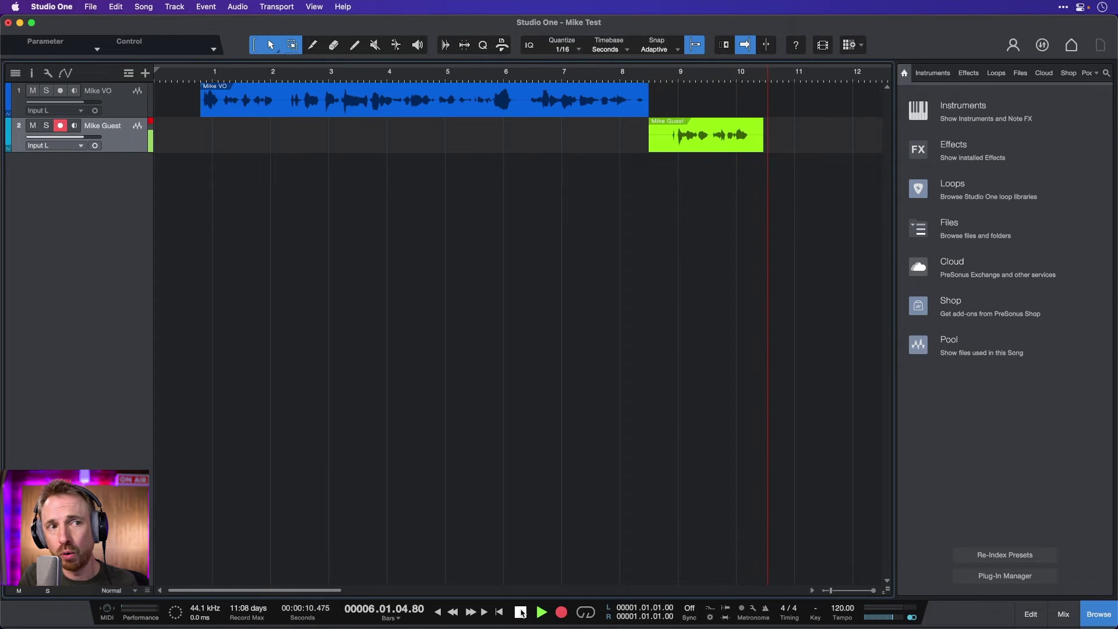
left_click(521, 611)
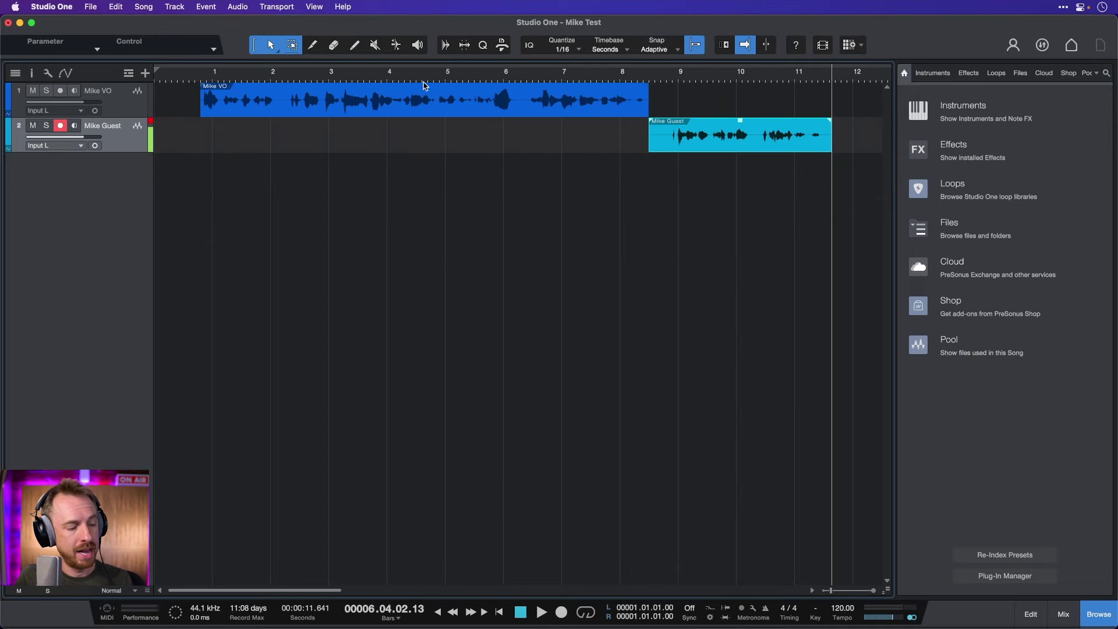
Shift the whole Mike VO clip slightly later
key("super+z")
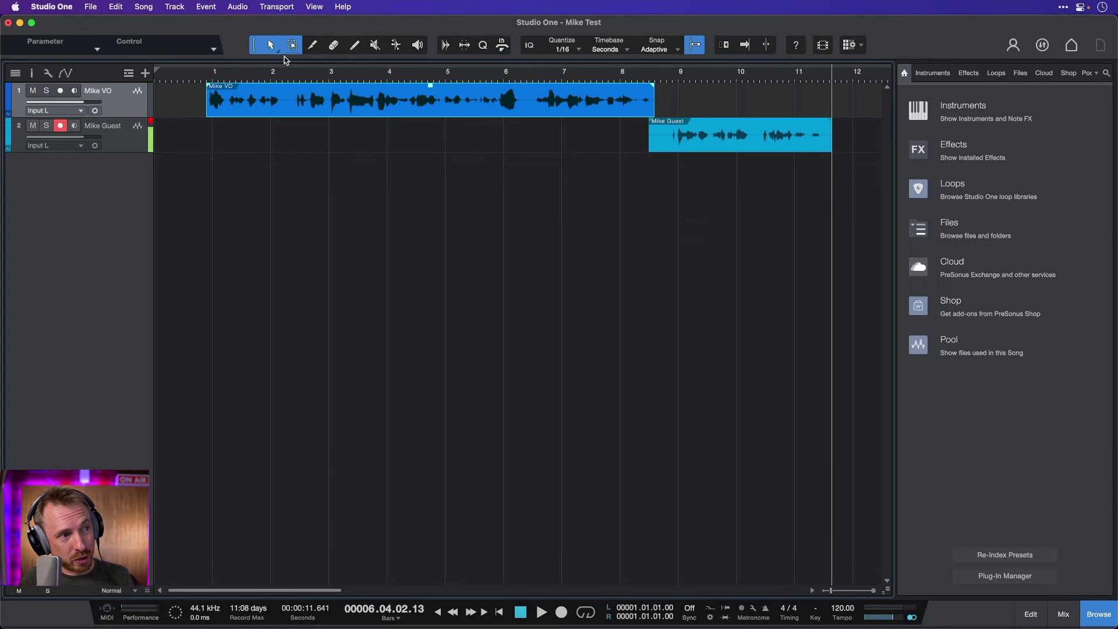
left_click_drag(265, 95, 328, 94)
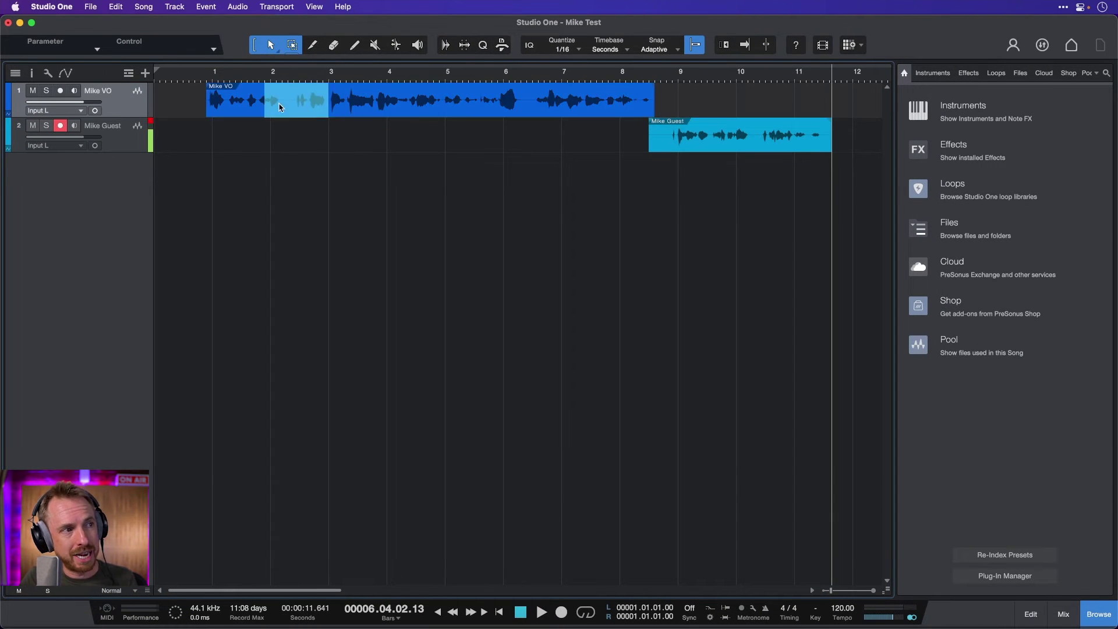
left_click(258, 95)
left_click(256, 108)
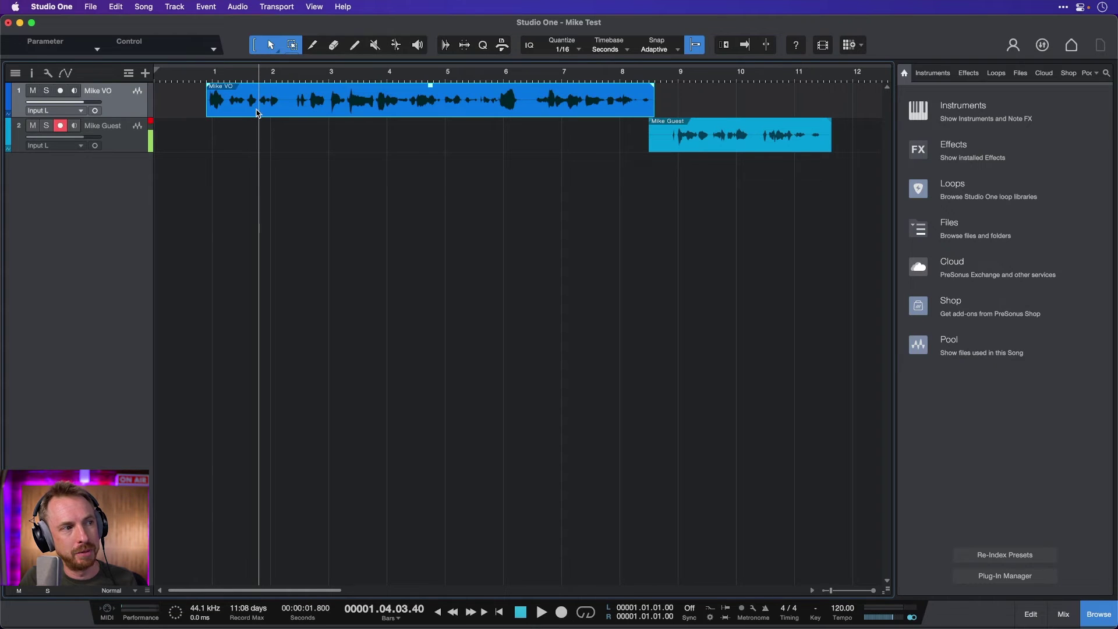
mouse_move(257, 113)
left_mouse_down()
mouse_move(277, 114)
mouse_move(259, 109)
left_mouse_up()
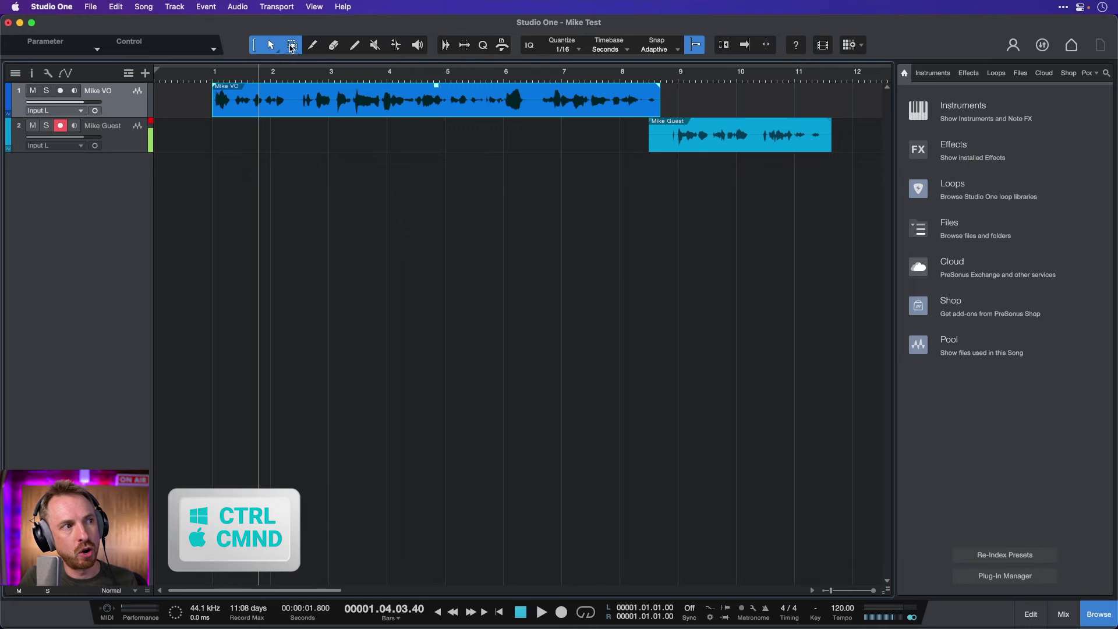
Make Split the alternative tool for the Arrow tool
left_click(277, 46)
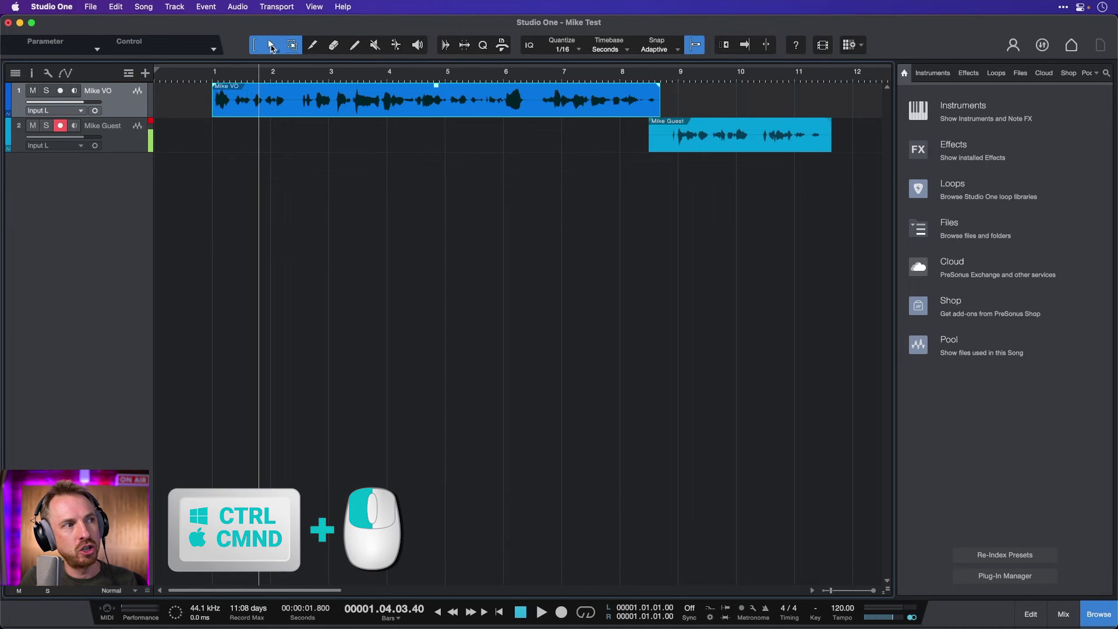
left_click(272, 47, "super")
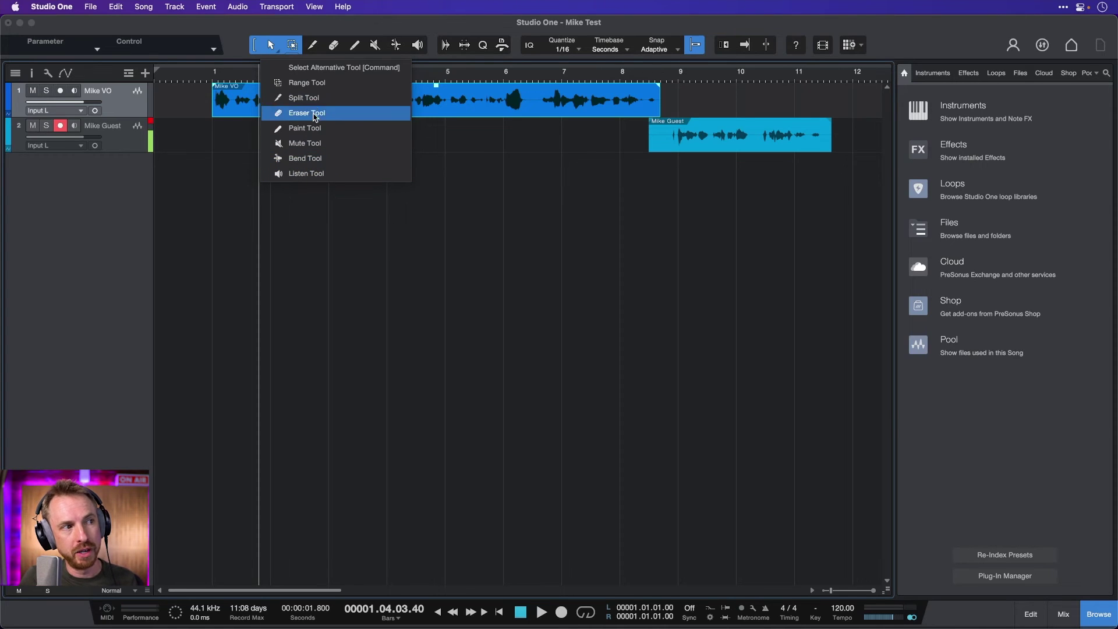
left_click(304, 98)
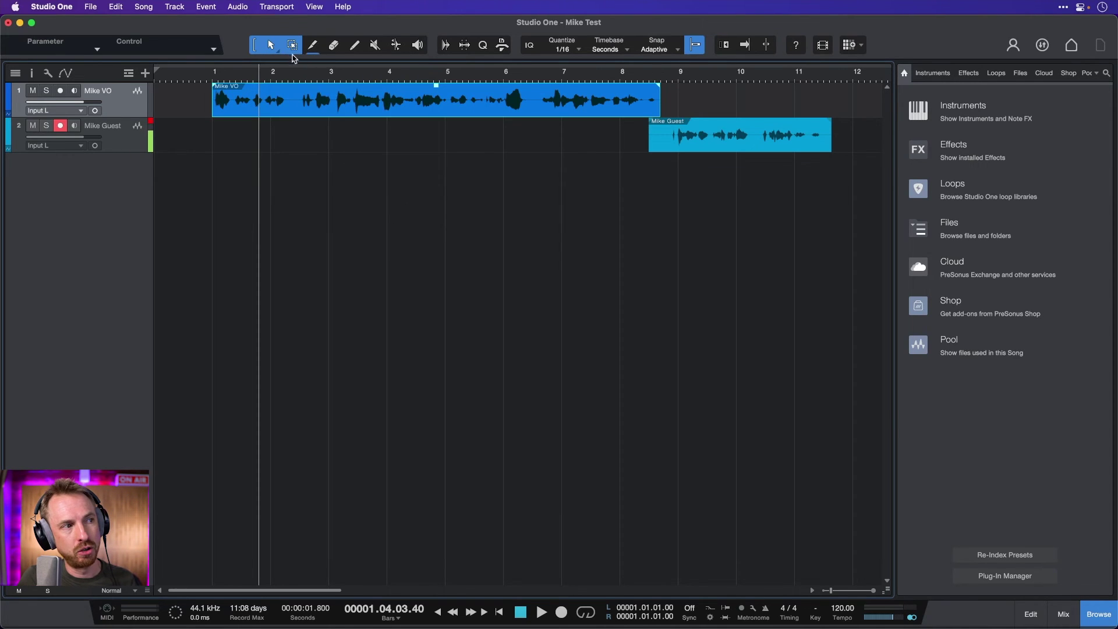
Split the Mike VO clip into three pieces, just after bar 2 and near bar 6
left_click_drag(295, 96, 404, 97)
mouse_move(282, 109)
left_mouse_down()
mouse_move(326, 111)
mouse_move(302, 110)
left_mouse_up()
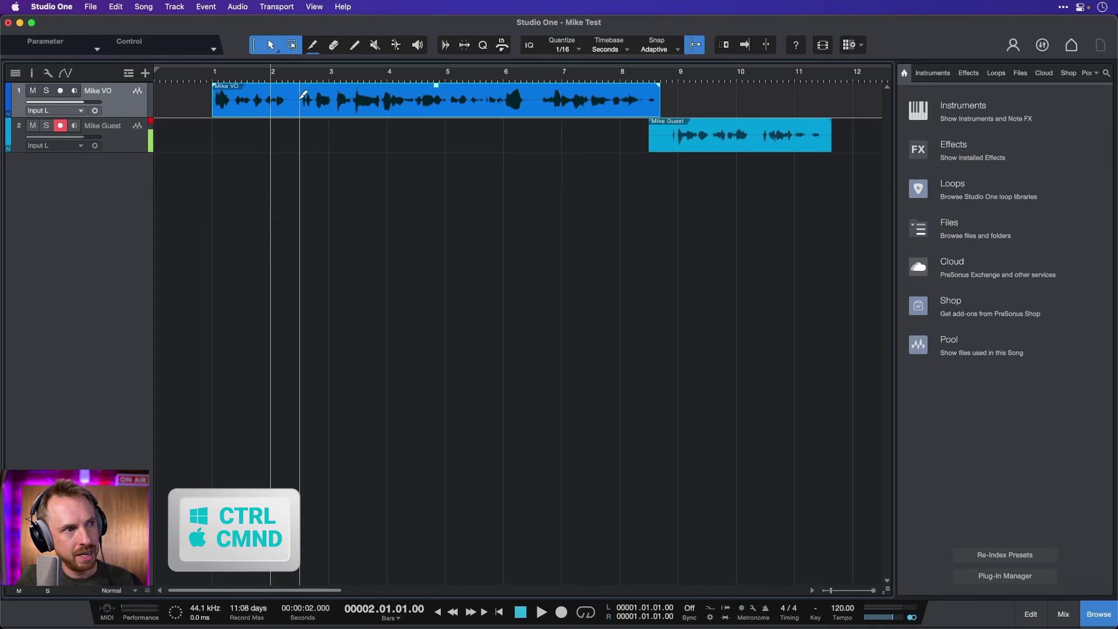
left_click(298, 110, "alt")
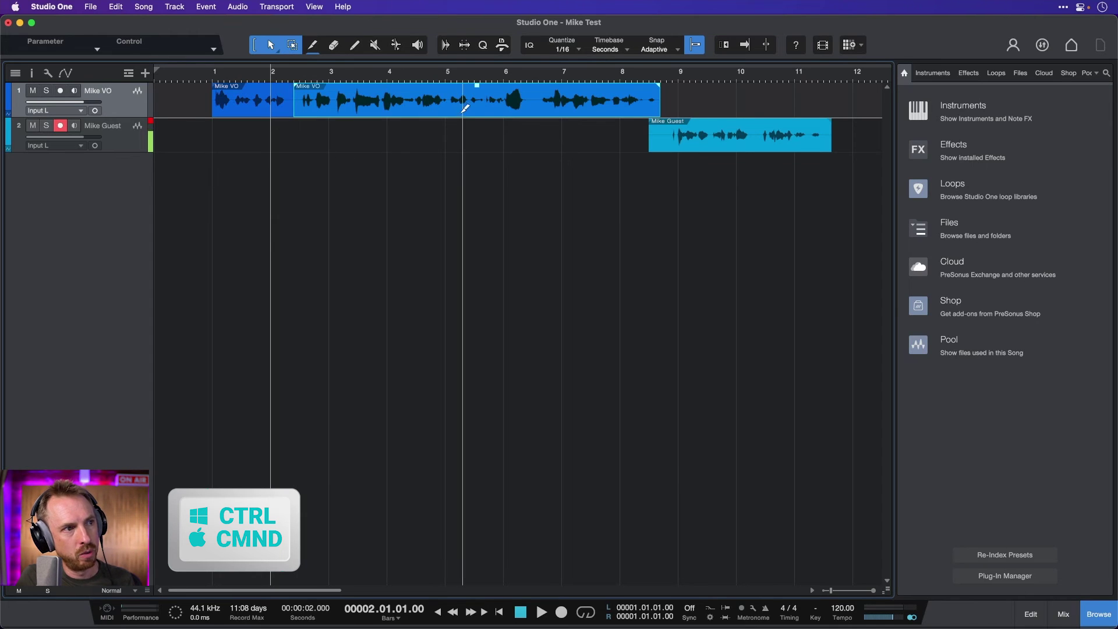
left_click(538, 105, "alt")
Shorten the middle piece's end and slide the last piece earlier to overlap it
mouse_move(440, 99)
left_mouse_down()
mouse_move(463, 100)
mouse_move(458, 114)
mouse_move(680, 106)
mouse_move(438, 108)
left_mouse_up()
left_click_drag(535, 104, 509, 103)
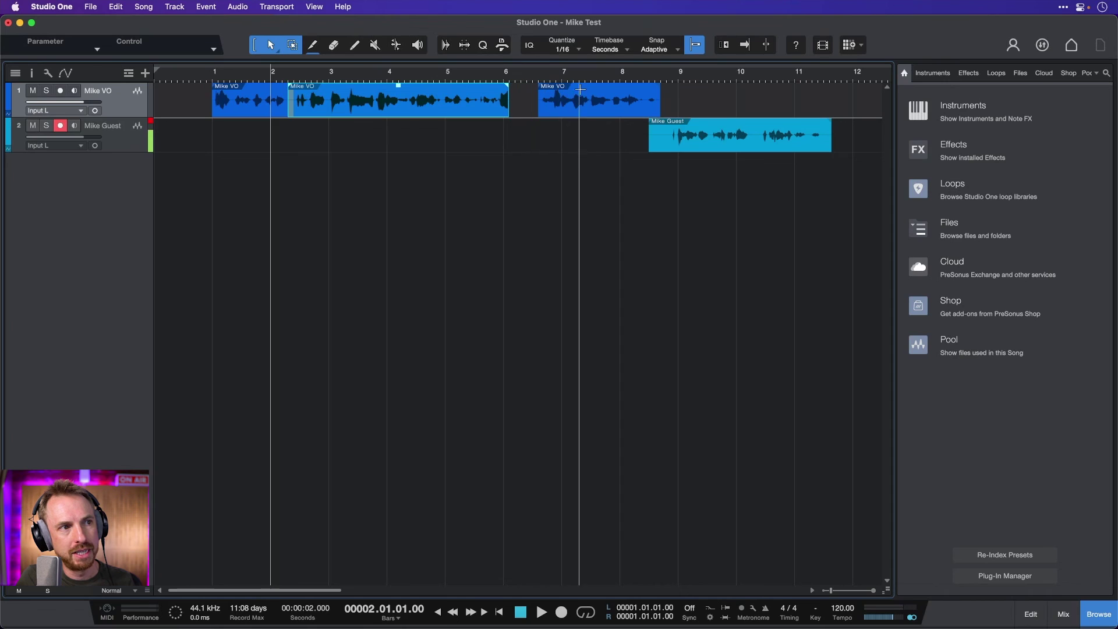
left_click_drag(585, 88, 494, 110)
left_click(552, 104)
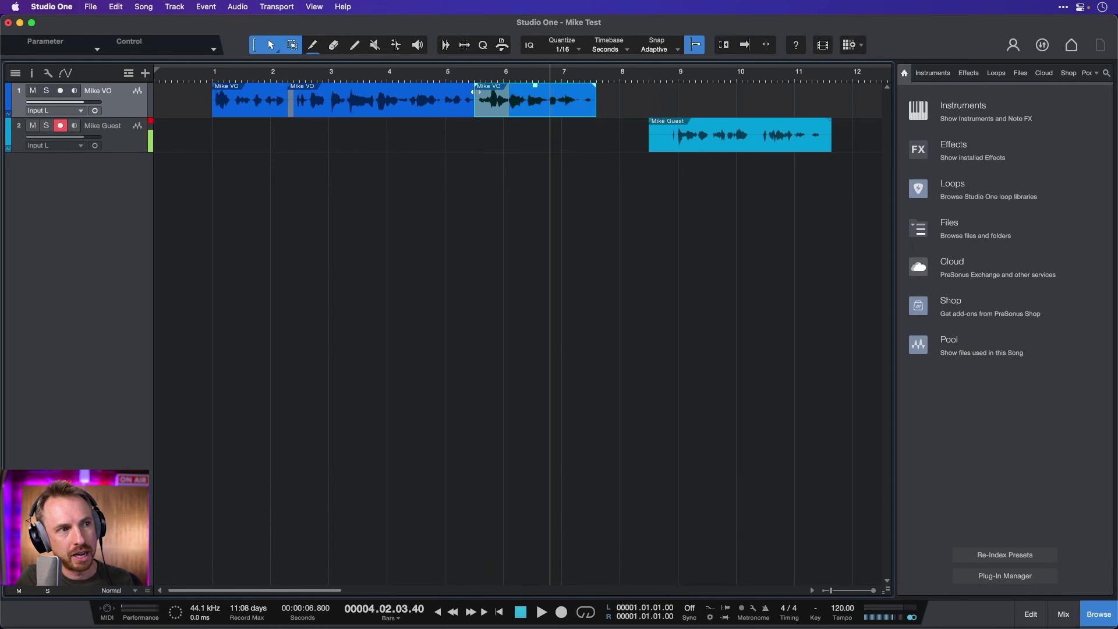